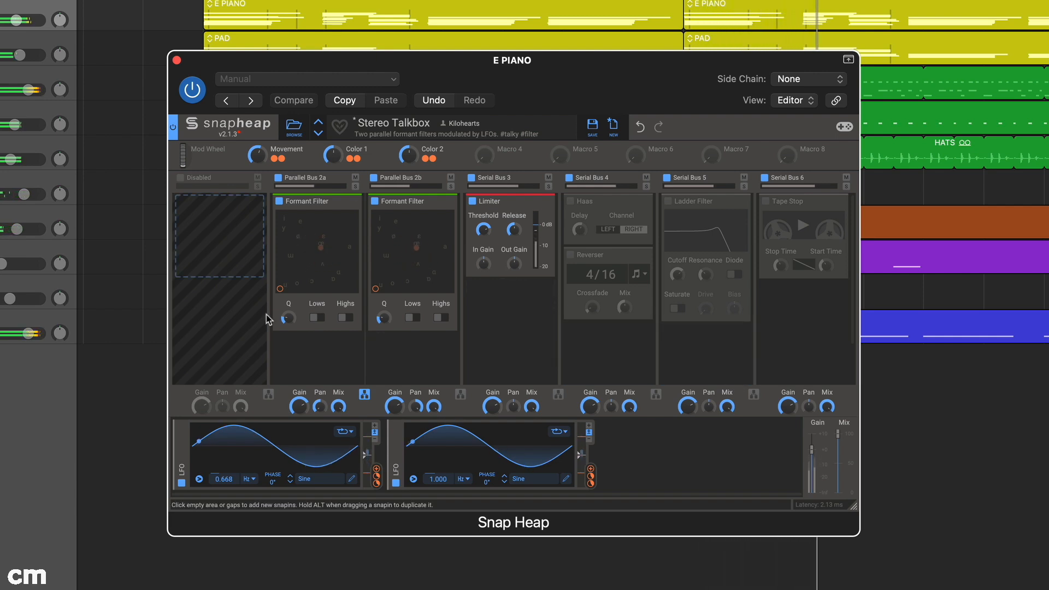
# Check which effects are available for the disabled first lane and slightly reduce the plugin window's height.
pyautogui.click(230, 240)
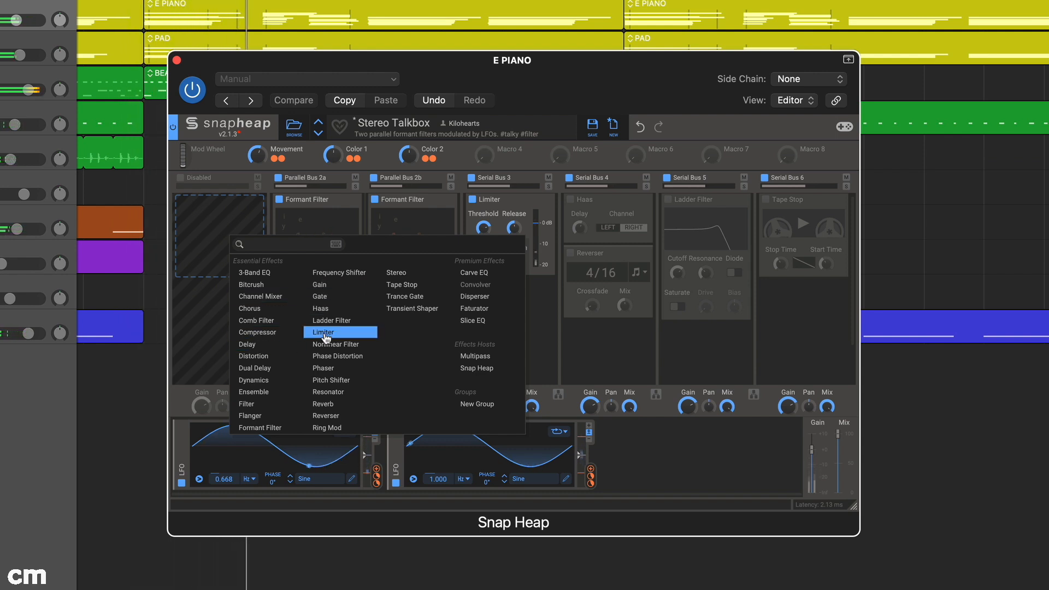
pyautogui.click(485, 323)
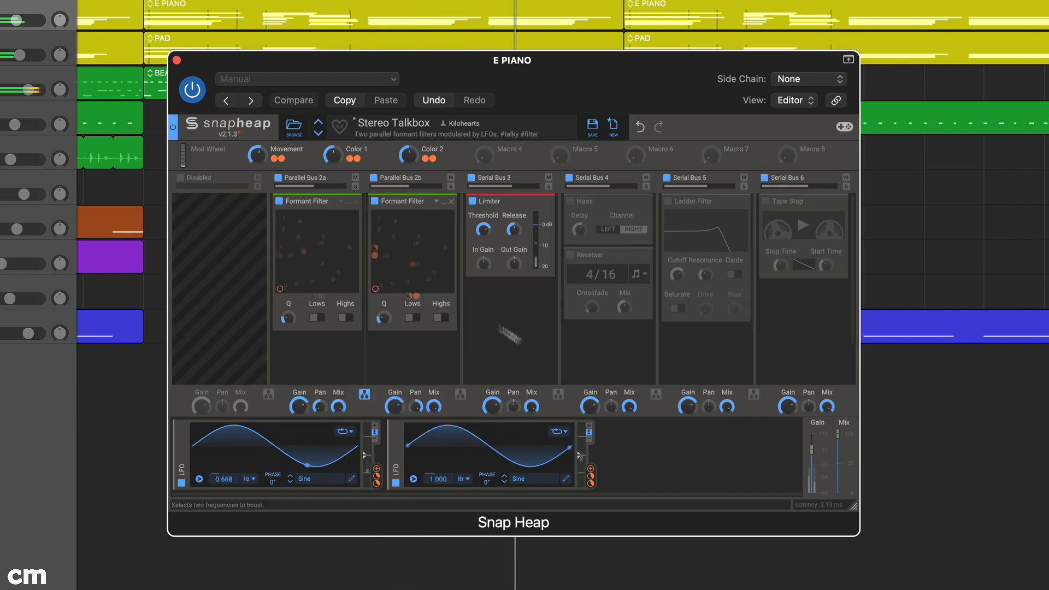
pyautogui.moveTo(853, 506); pyautogui.dragTo(834, 487)
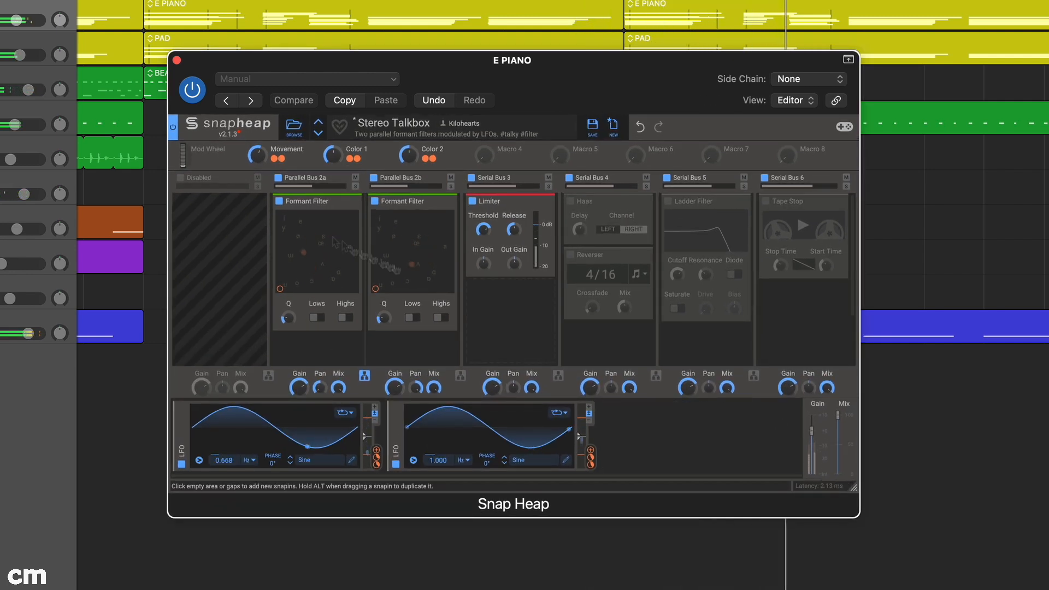
pyautogui.moveTo(312, 202)
pyautogui.mouseDown()
pyautogui.moveTo(224, 203)
pyautogui.moveTo(317, 206)
pyautogui.mouseUp()
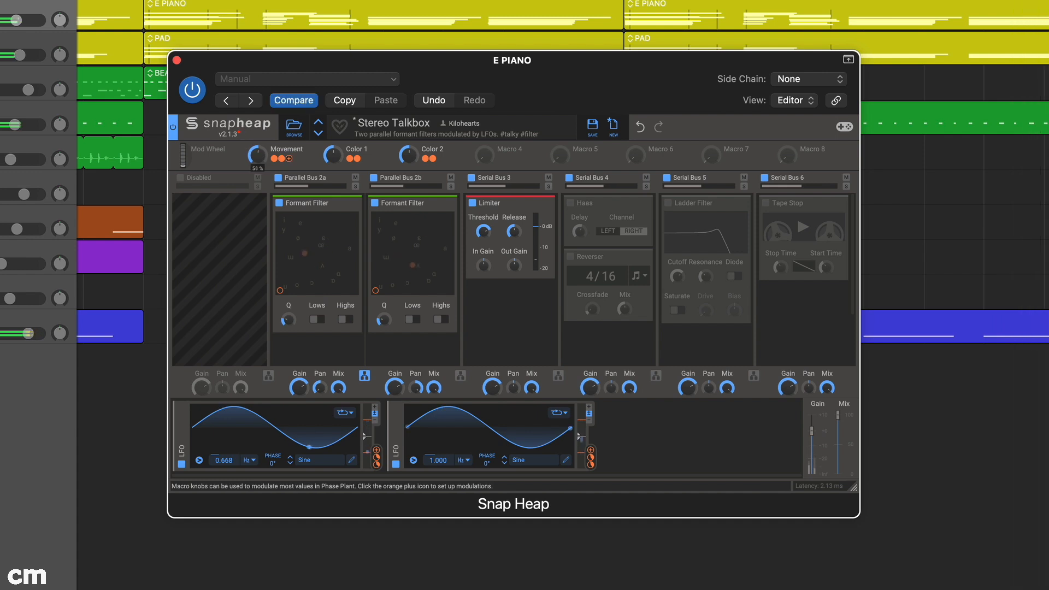
# Try the Movement macro of the Stereo Talkbox preset and take a brief look at the preset browser.
pyautogui.moveTo(257, 155); pyautogui.dragTo(258, 142)
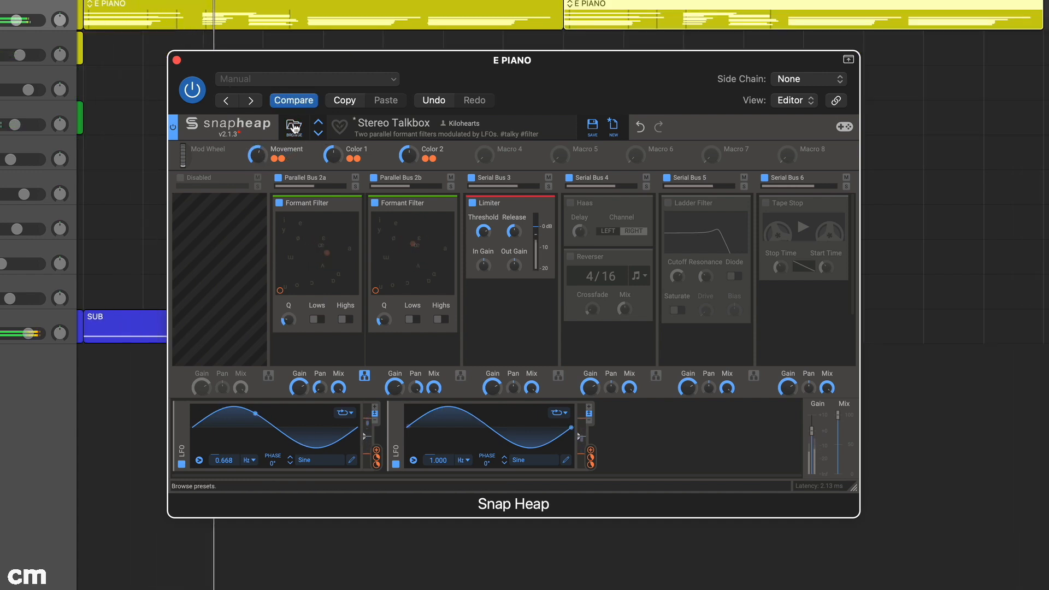
pyautogui.click(294, 126)
pyautogui.click(294, 127)
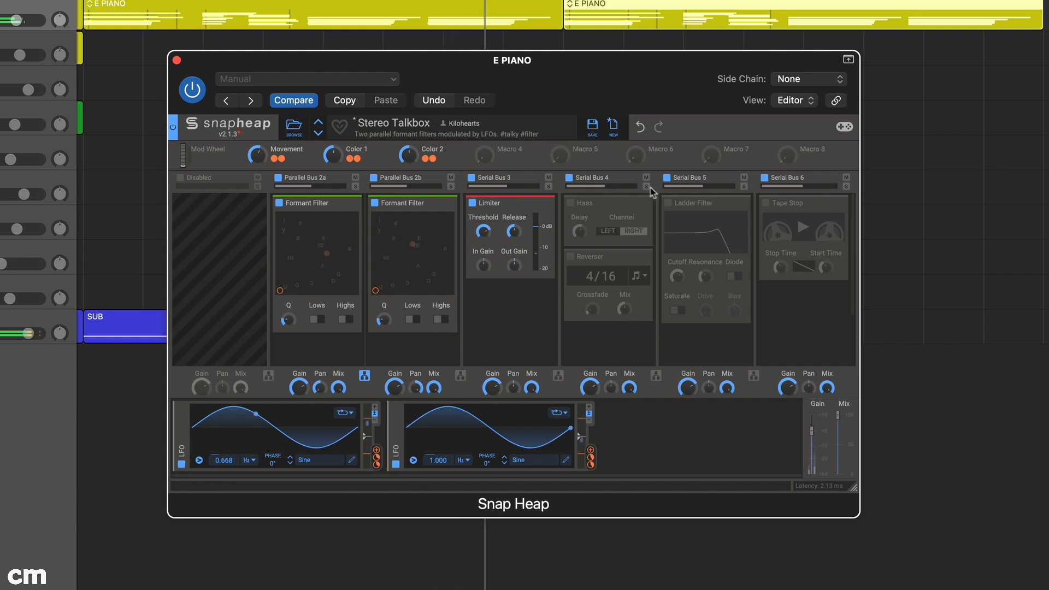
# Solo Serial Buses 4, 5 and 6 and audition the Haas and Reverser effects one at a time.
pyautogui.click(744, 187)
pyautogui.click(647, 187)
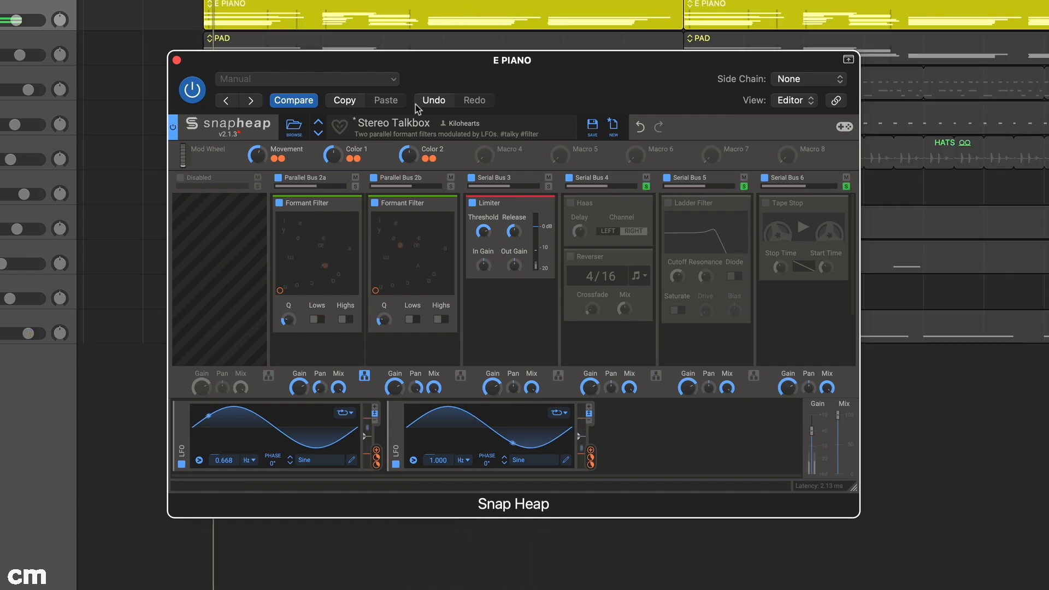
pyautogui.click(571, 203)
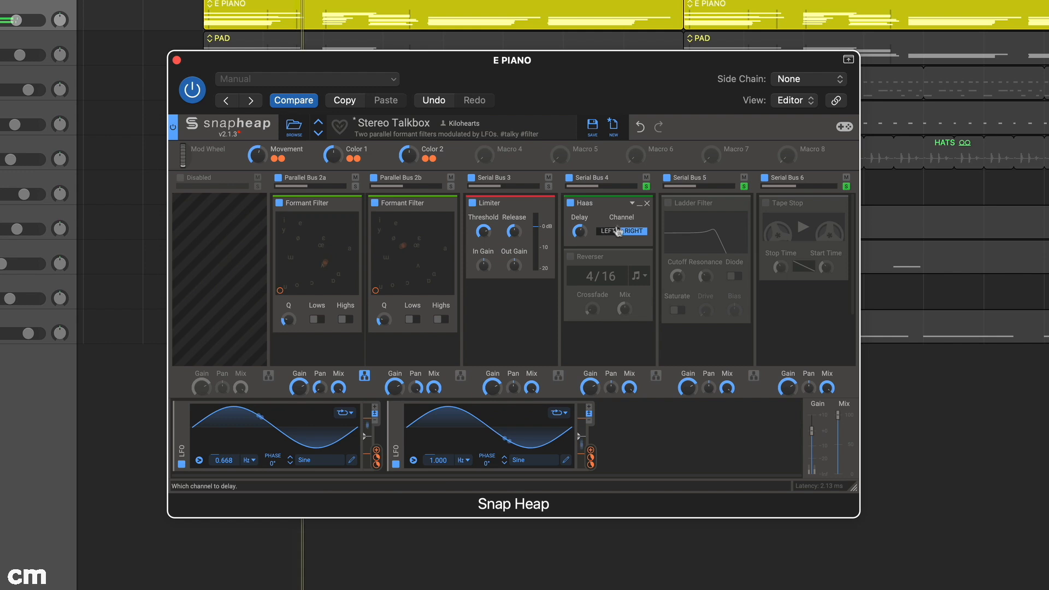
pyautogui.click(571, 202)
pyautogui.click(571, 257)
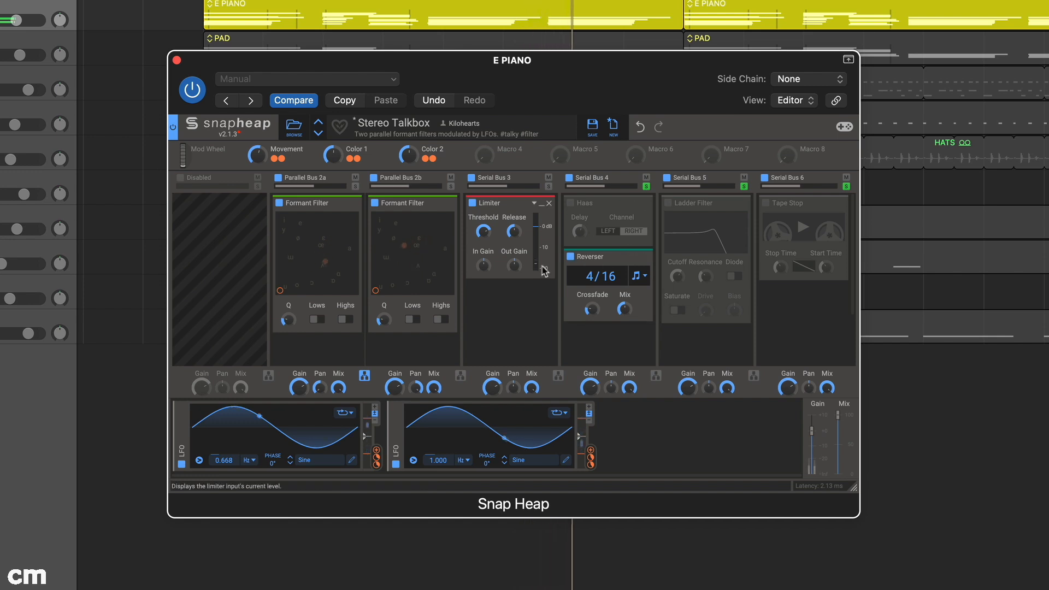
pyautogui.click(570, 257)
# Audition the Ladder Filter on Serial Bus 5 by sweeping its cutoff, and bypass it again.
pyautogui.click(667, 202)
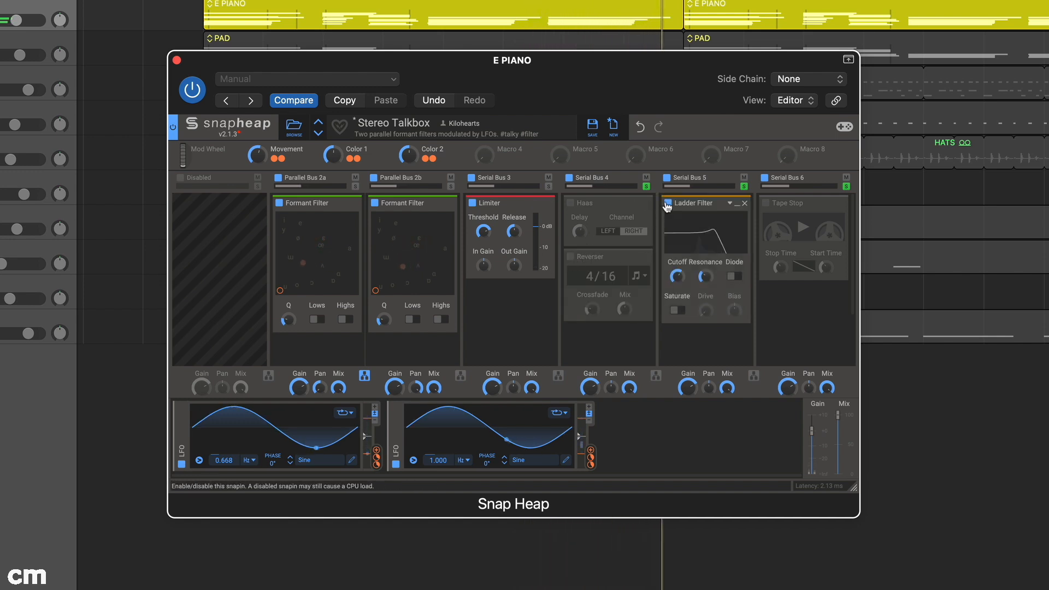
pyautogui.moveTo(677, 276)
pyautogui.moveTo(677, 276)
pyautogui.mouseDown()
pyautogui.moveTo(677, 331)
pyautogui.moveTo(677, 294)
pyautogui.mouseUp()
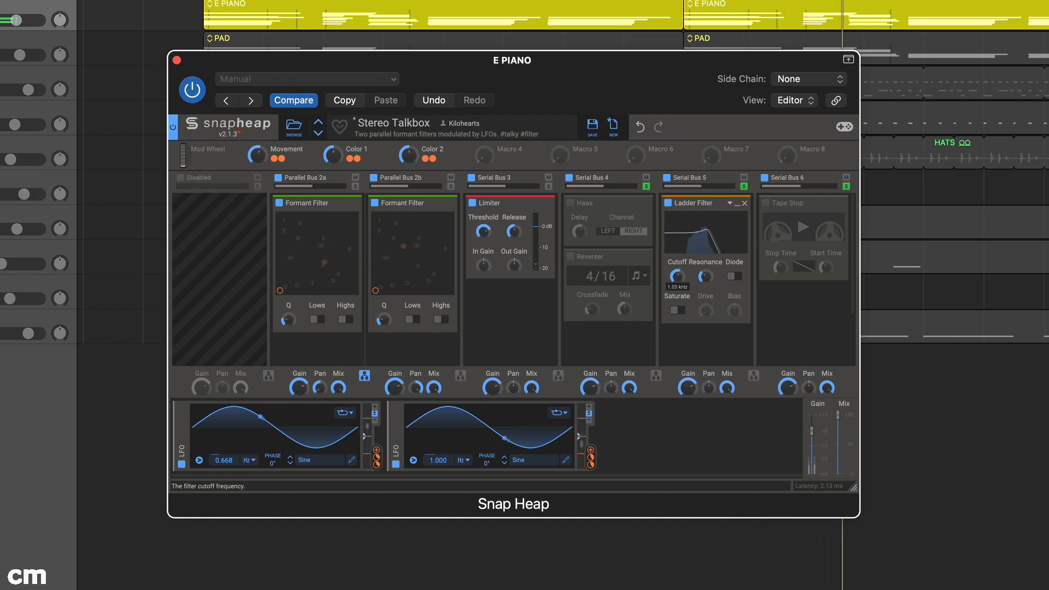
pyautogui.click(668, 203)
# Enable Tape Stop on Serial Bus 6 and toggle its tape motor to audition the stop and start effect.
pyautogui.click(766, 203)
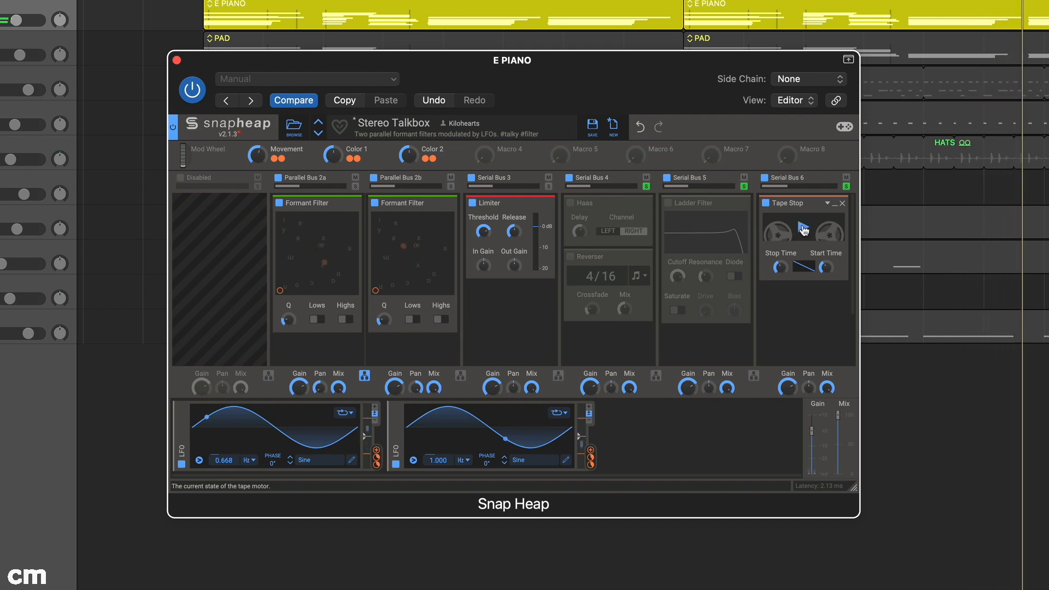
pyautogui.click(803, 229)
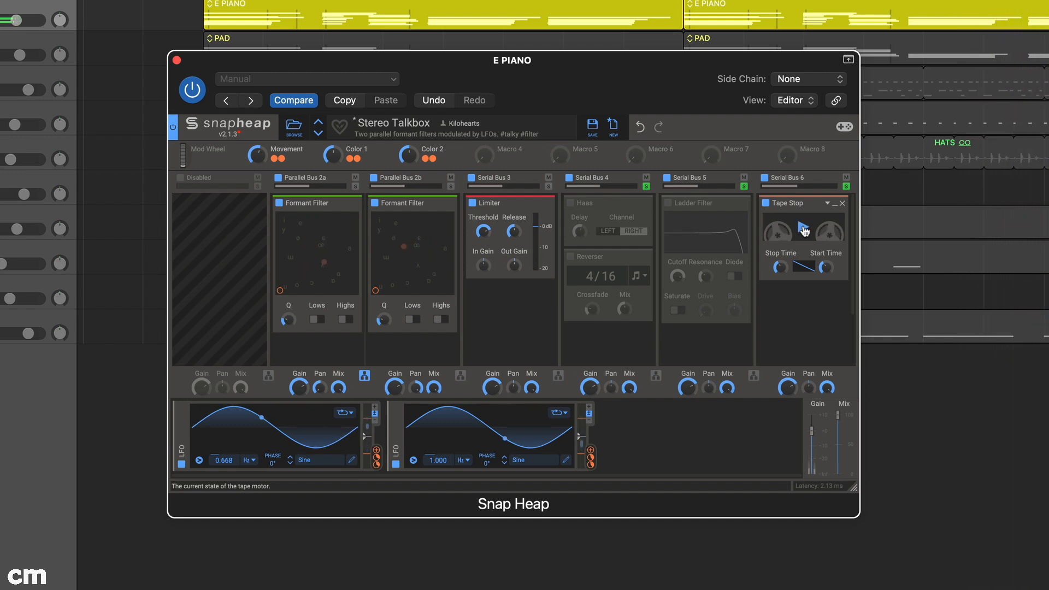
pyautogui.click(805, 231)
pyautogui.click(805, 231)
pyautogui.click(803, 229)
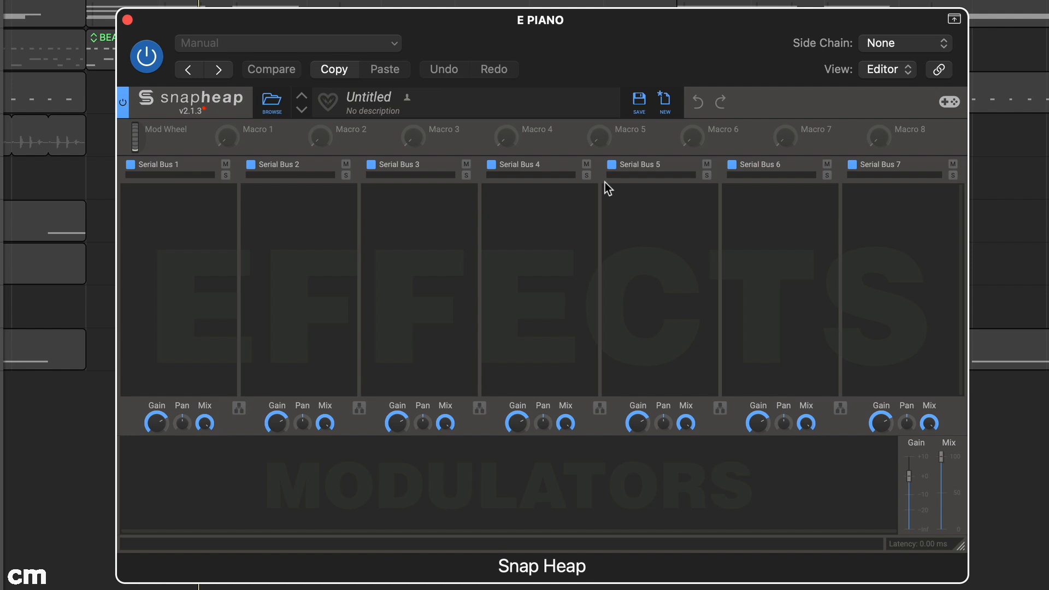
# Try parallel processing for lanes 1 and 2 and for lanes 2 and 3, returning each pair to serial.
pyautogui.click(239, 409)
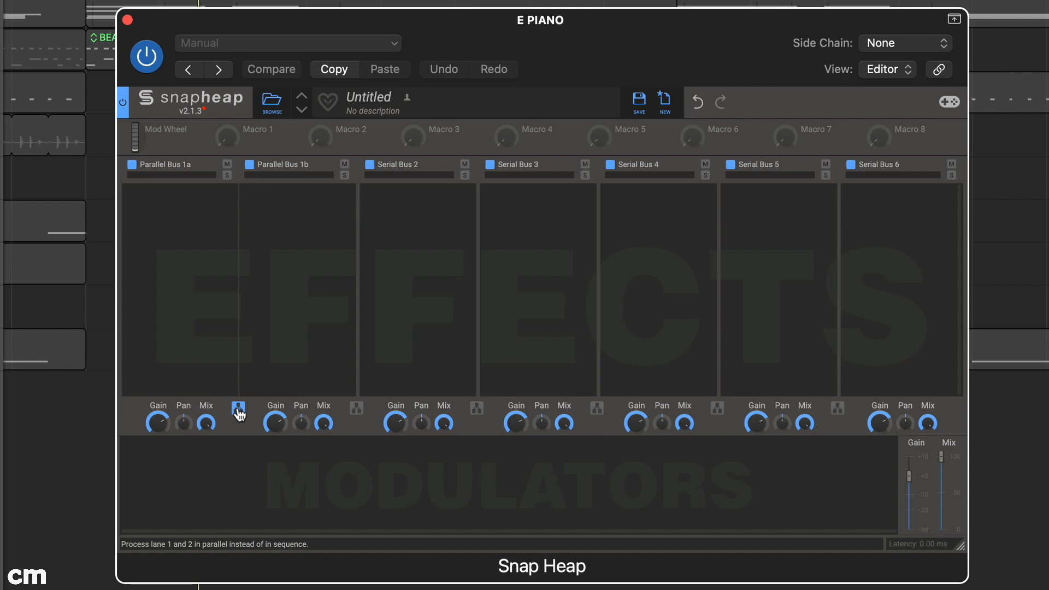
pyautogui.click(239, 408)
pyautogui.click(358, 409)
pyautogui.click(358, 411)
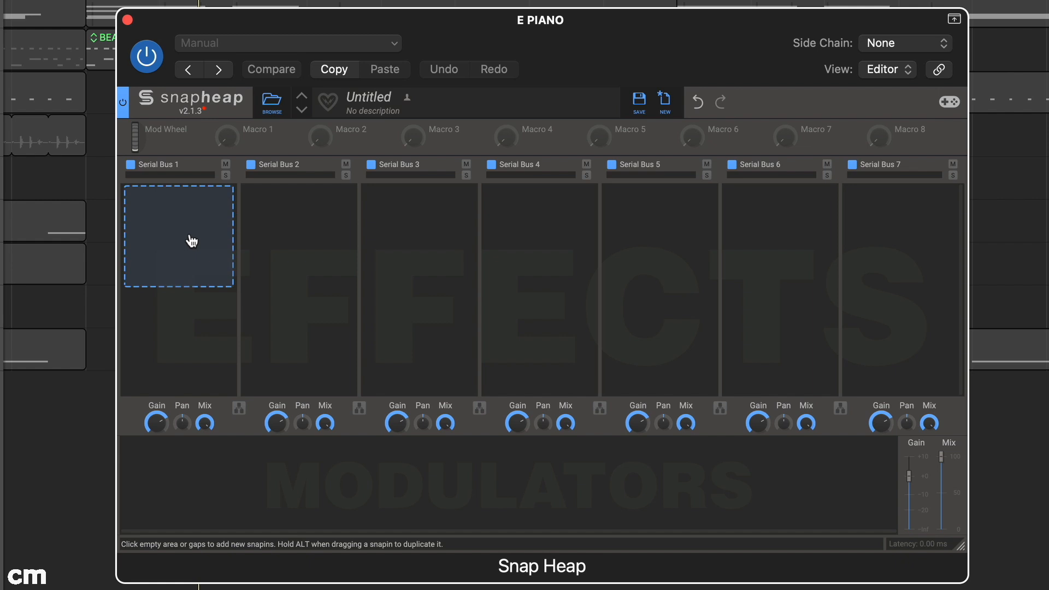
# Try a Chorus effect in Serial Bus 1 and remove it again.
pyautogui.click(191, 240)
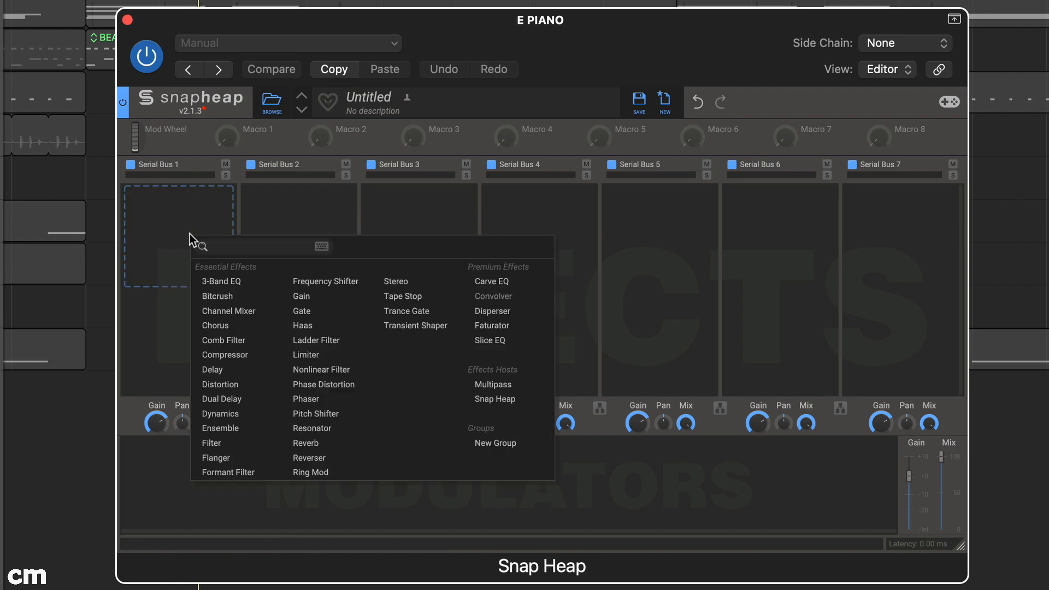
pyautogui.click(215, 324)
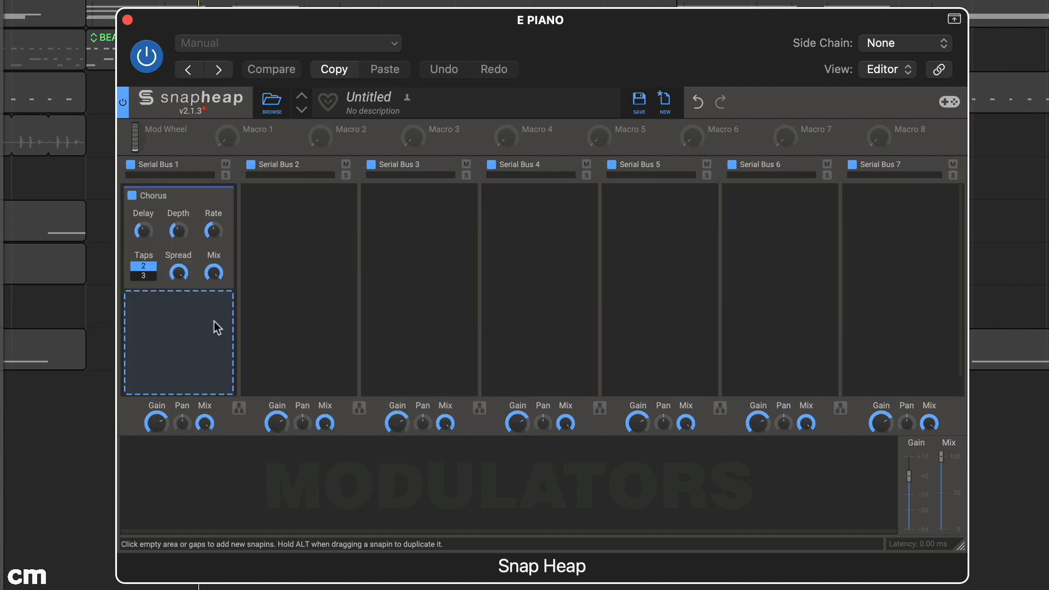
pyautogui.click(225, 197)
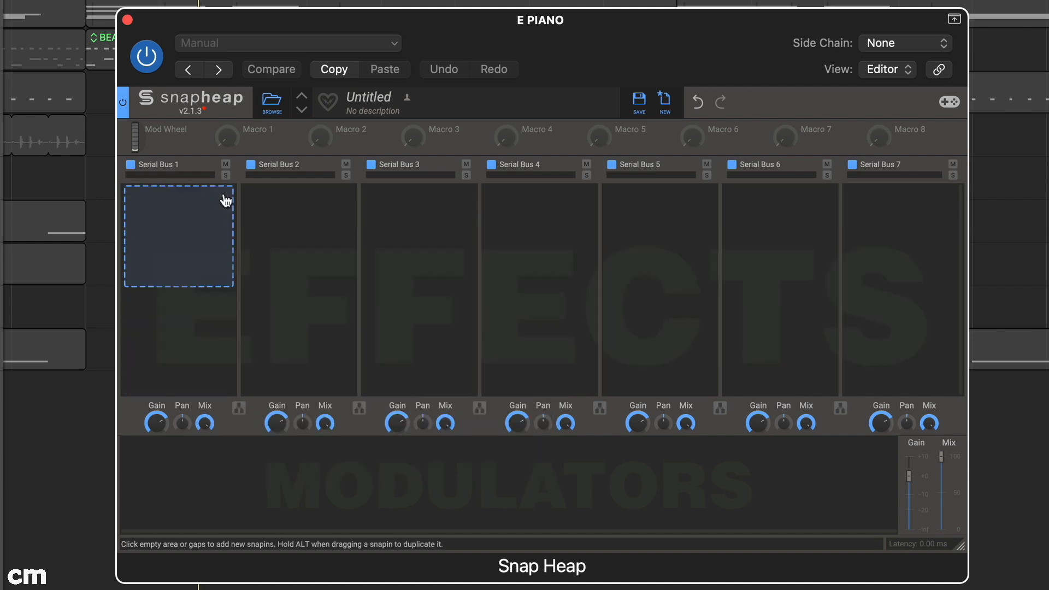
# Add a Ladder Filter to Serial Bus 1 with a 3-Band EQ below it.
pyautogui.click(190, 209)
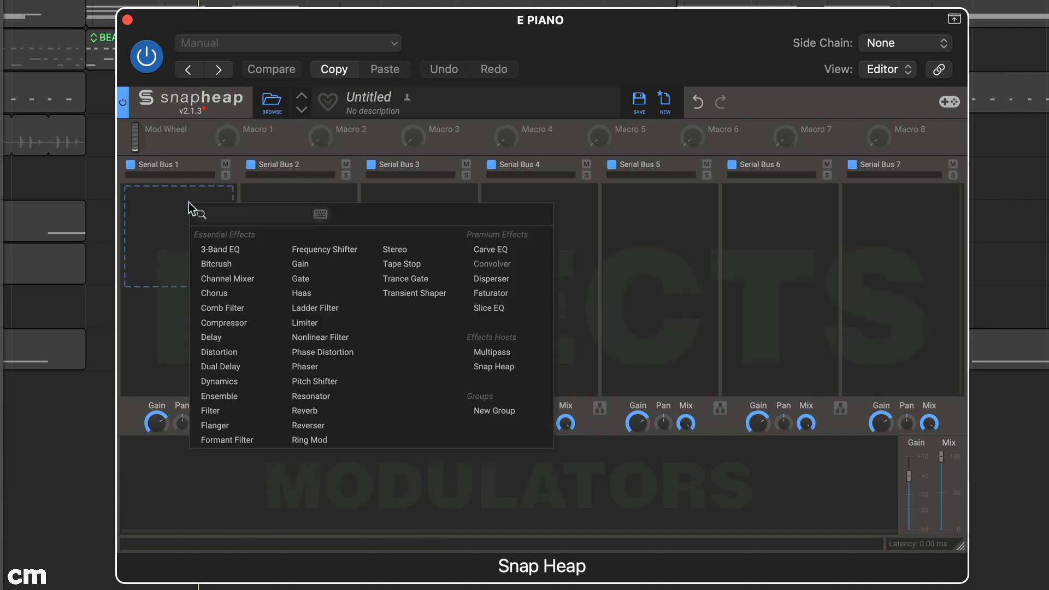
pyautogui.click(357, 308)
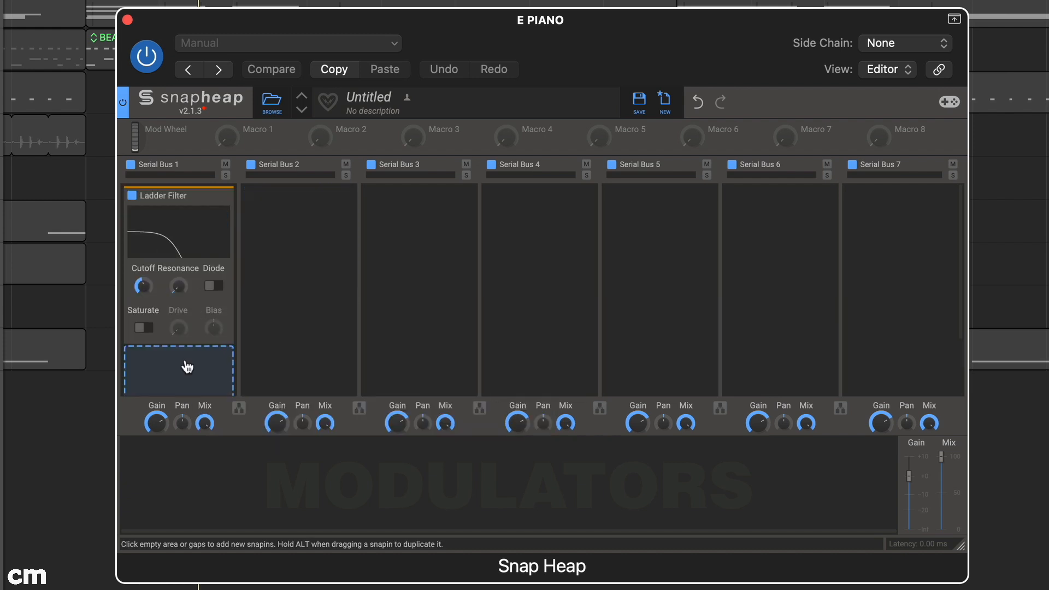
pyautogui.click(187, 365)
pyautogui.click(215, 357)
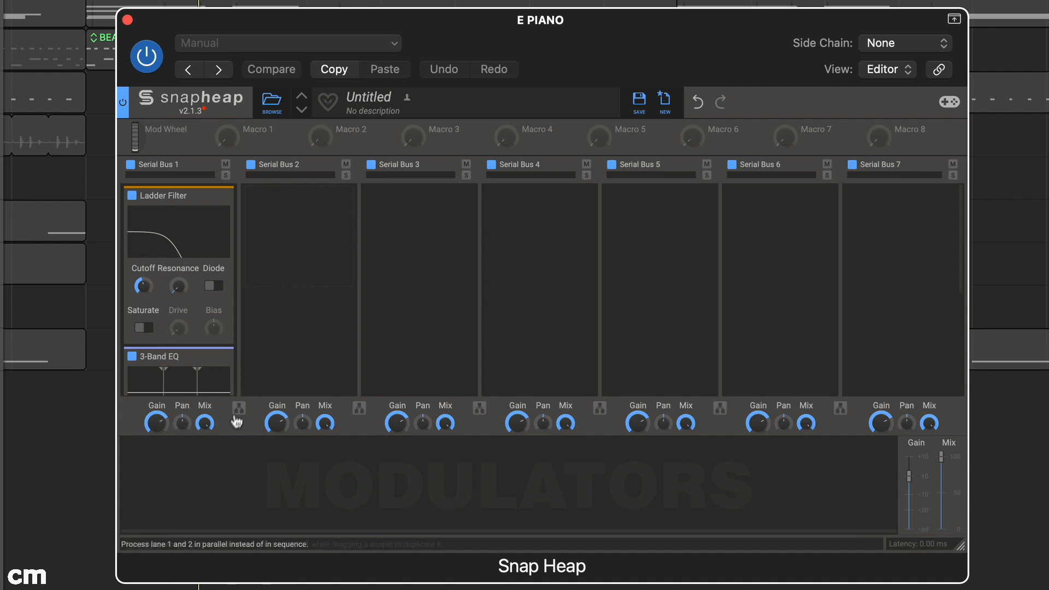
# Add an LFO modulator and connect it to the Ladder Filter's Cutoff.
pyautogui.click(211, 466)
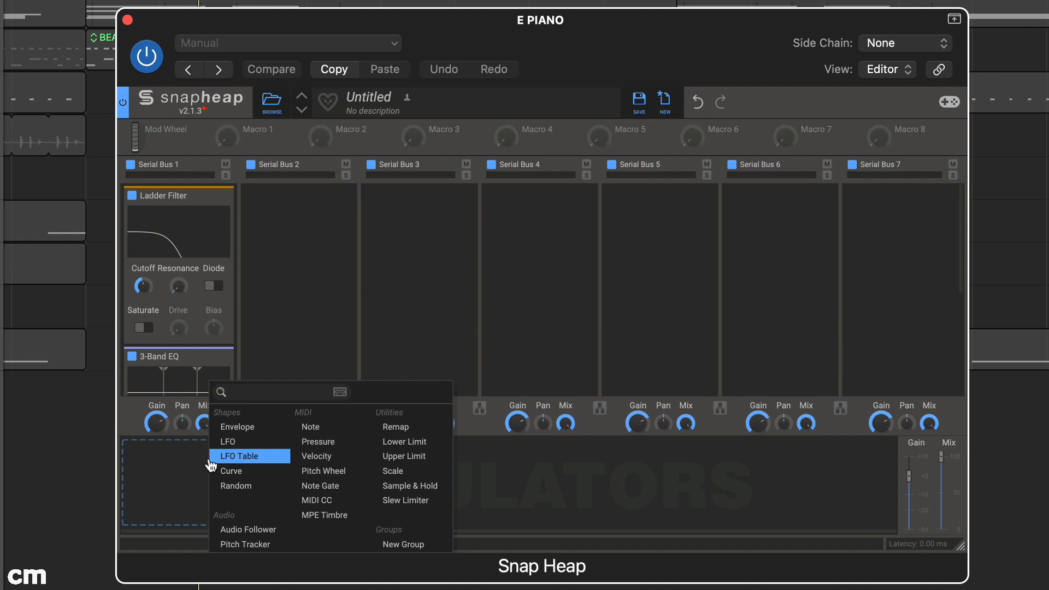
pyautogui.click(241, 442)
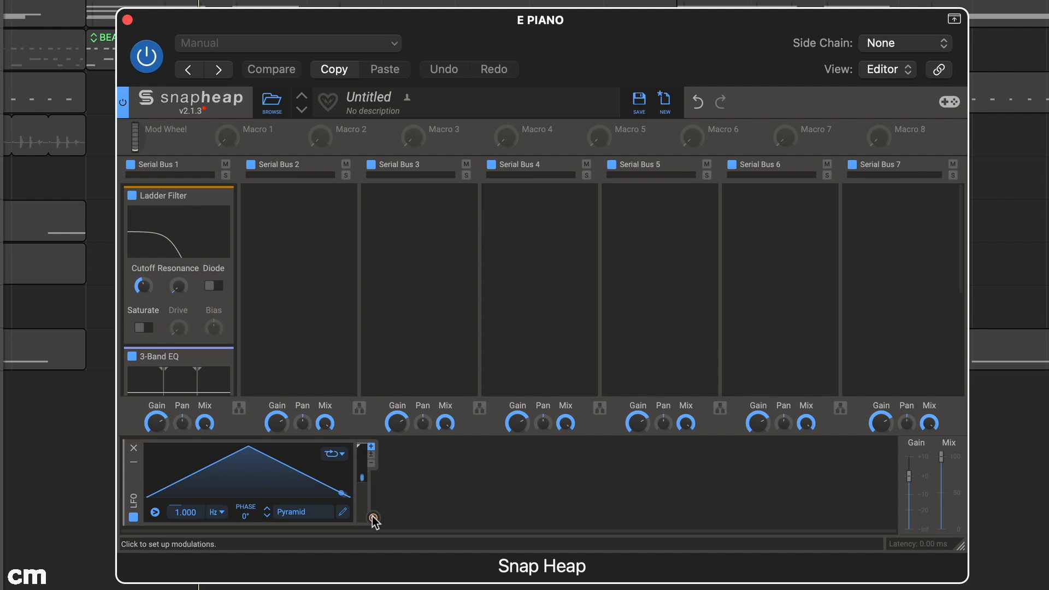
pyautogui.moveTo(373, 518); pyautogui.dragTo(144, 296)
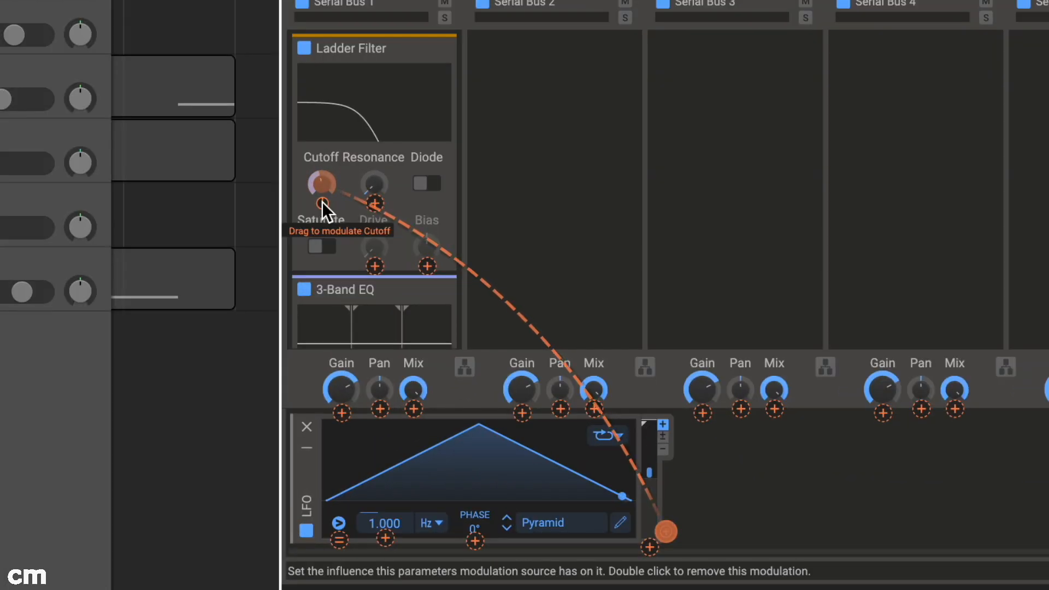
pyautogui.moveTo(195, 273); pyautogui.dragTo(195, 272)
# Adjust the depth of the LFO's modulation on the Ladder Filter's Cutoff and leave modulation editing.
pyautogui.moveTo(323, 202); pyautogui.dragTo(322, 153)
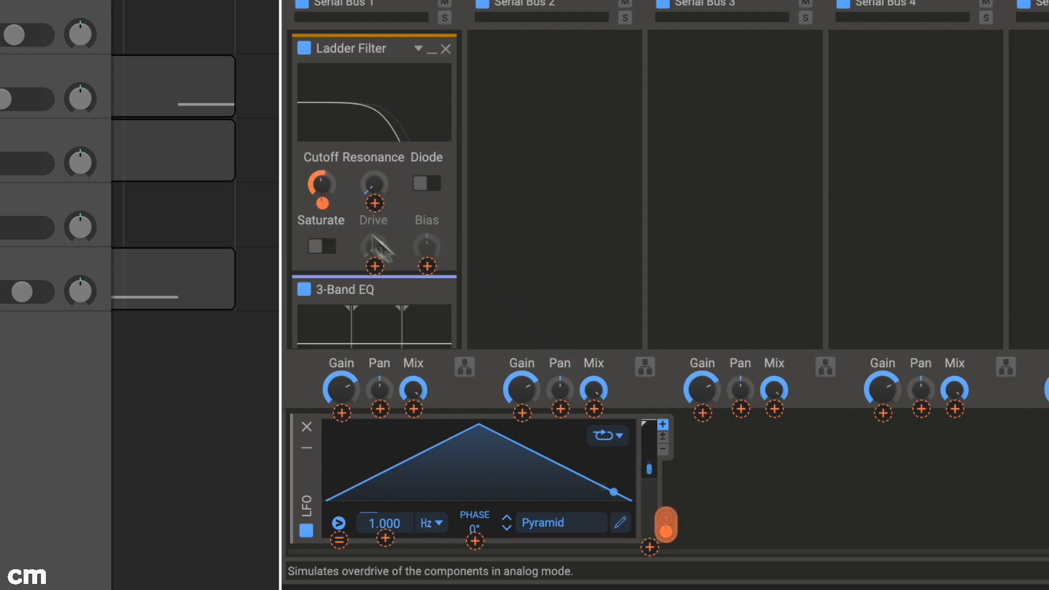
pyautogui.moveTo(665, 535)
pyautogui.mouseDown()
pyautogui.moveTo(665, 589)
pyautogui.moveTo(664, 524)
pyautogui.mouseUp()
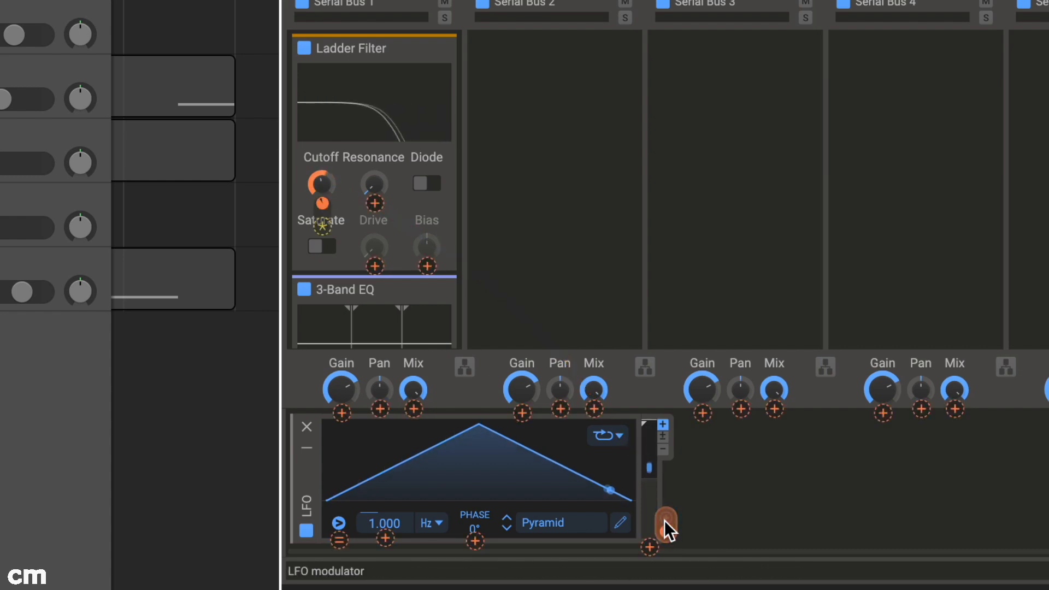
pyautogui.click(664, 520)
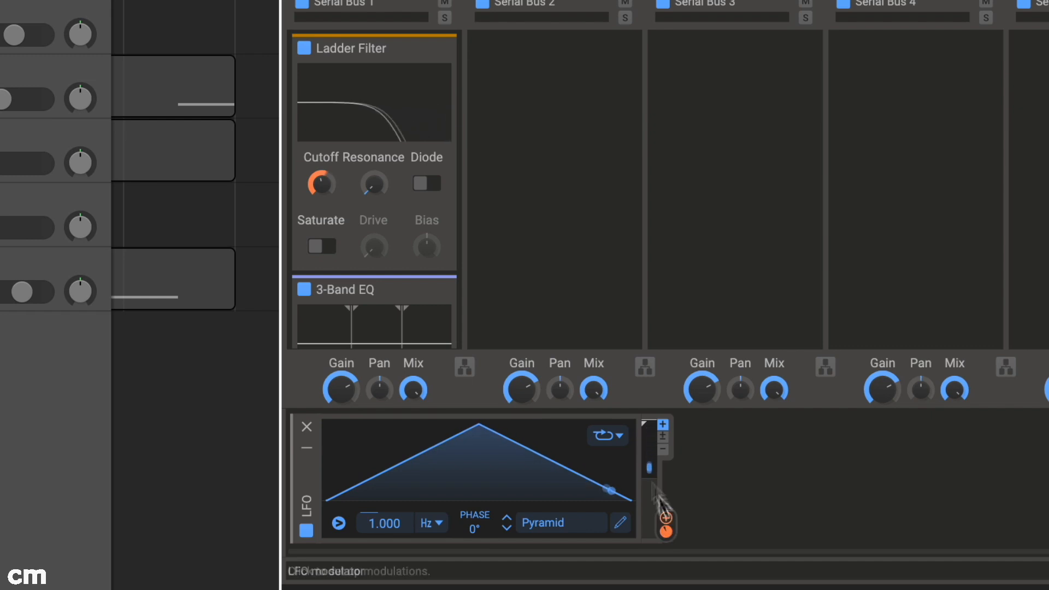
# Assign Macro 1 to the Ladder Filter's Cutoff with a depth of about +29% and turn Macro 1 up.
pyautogui.moveTo(319, 195)
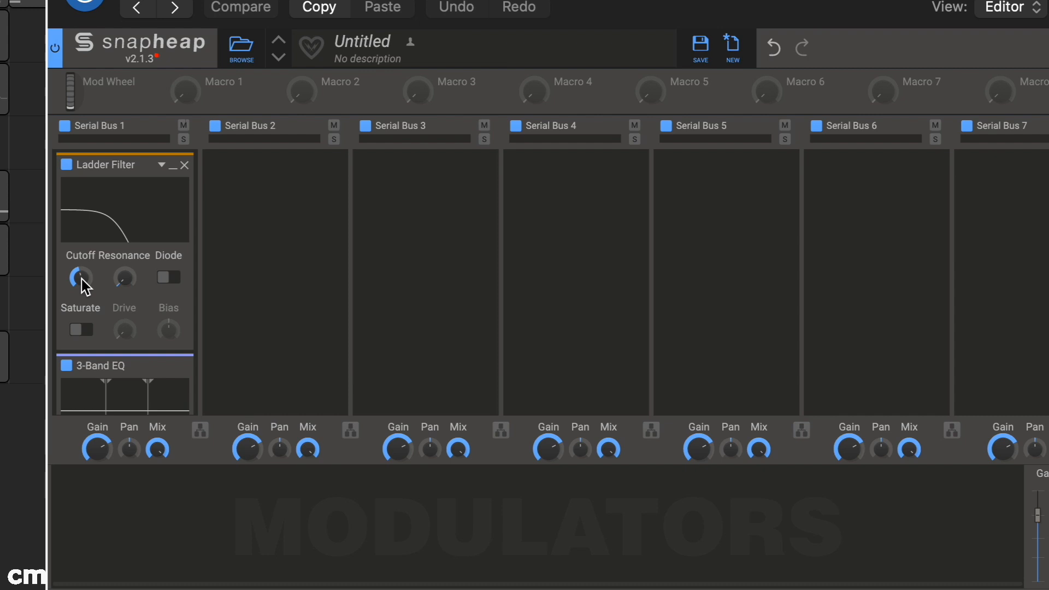
pyautogui.moveTo(213, 99)
pyautogui.moveTo(211, 97)
pyautogui.mouseDown()
pyautogui.moveTo(82, 300)
pyautogui.moveTo(83, 262)
pyautogui.mouseUp()
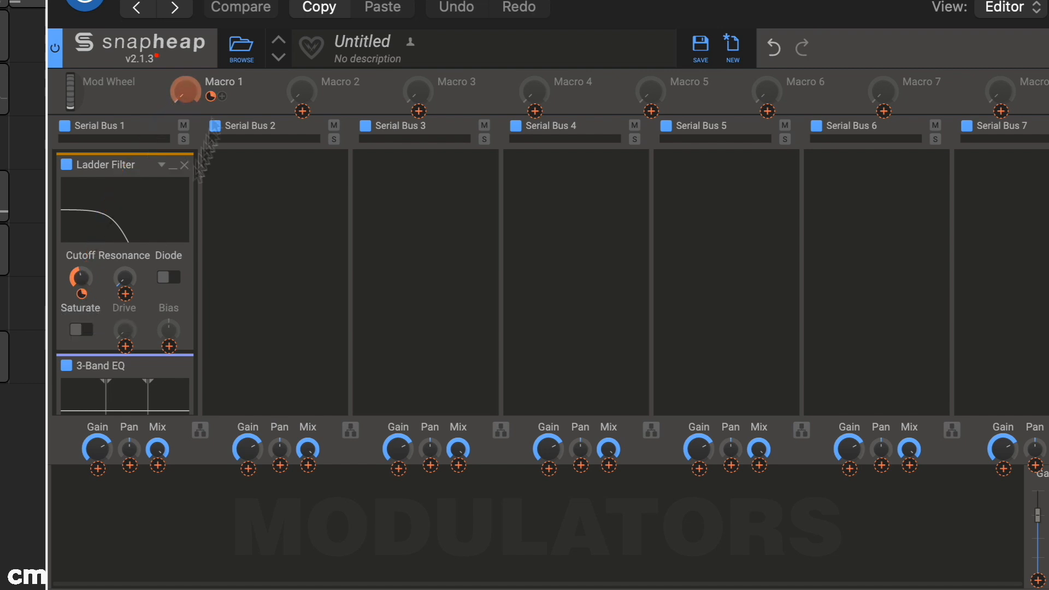
pyautogui.click(245, 81)
pyautogui.moveTo(184, 91); pyautogui.dragTo(185, 65)
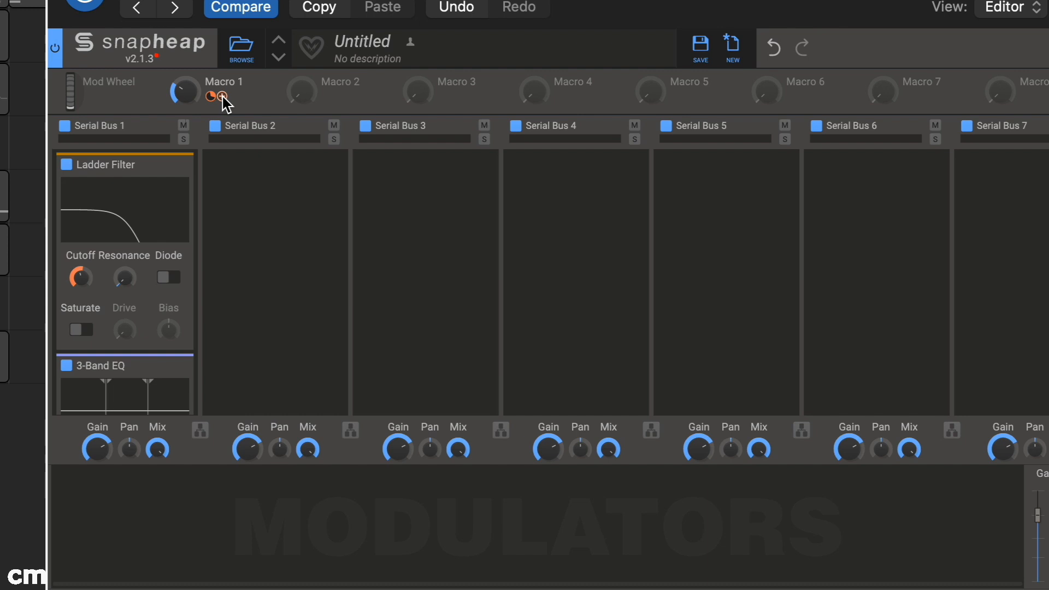
# Assign Macro 1 to the Ladder Filter's Resonance as well and adjust the macro's modulation depths.
pyautogui.moveTo(226, 102); pyautogui.dragTo(129, 300)
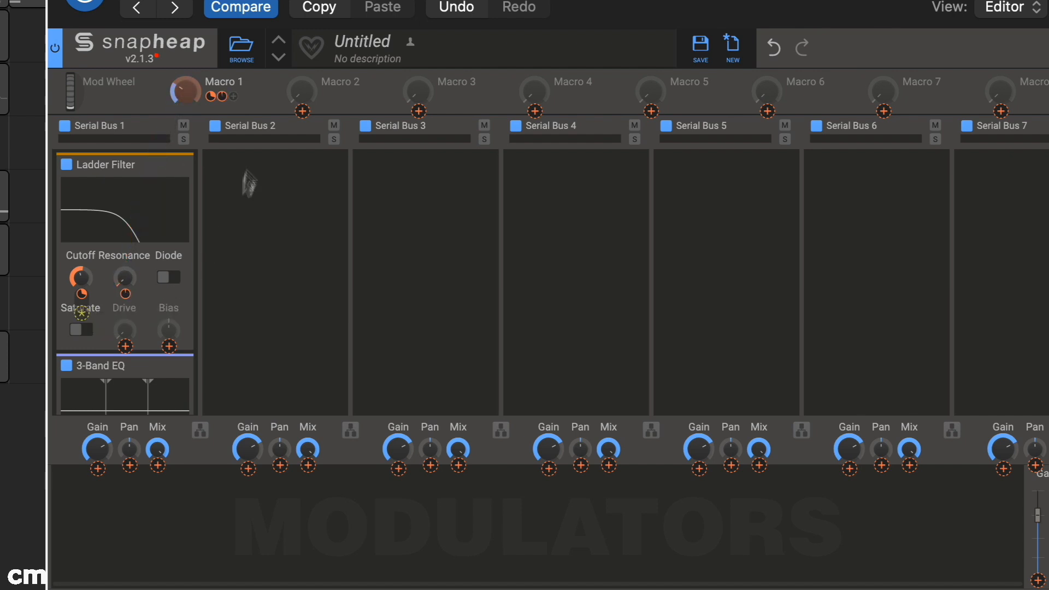
pyautogui.moveTo(81, 294)
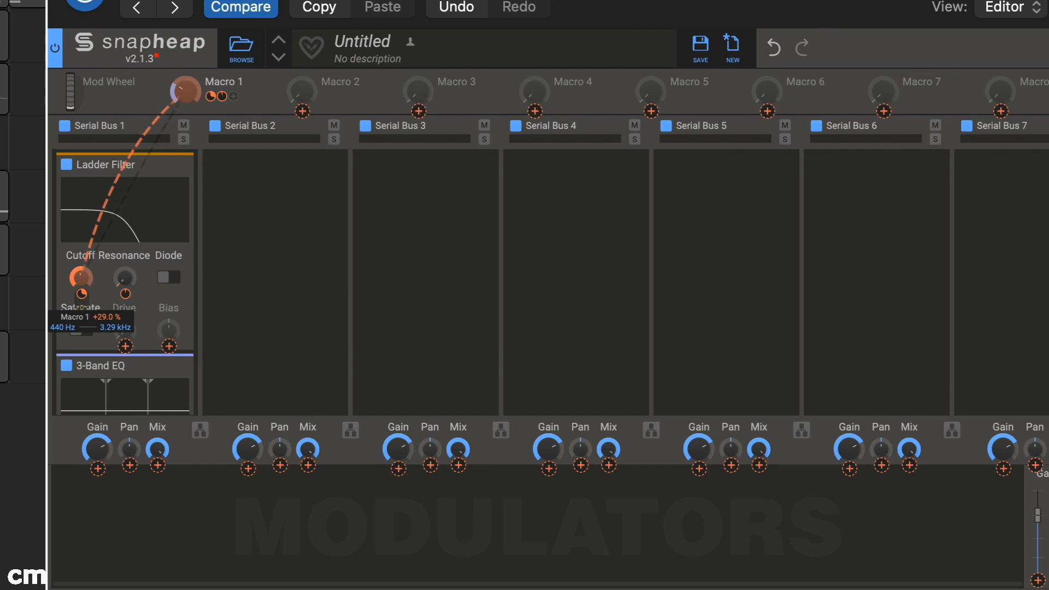
pyautogui.moveTo(82, 297); pyautogui.dragTo(127, 345)
pyautogui.click(189, 87)
# Play the track while sweeping Macro 1 up from its minimum and fine-tuning the Ladder Filter's resonance and cutoff.
pyautogui.moveTo(185, 90); pyautogui.dragTo(186, 117)
pyautogui.press('space')
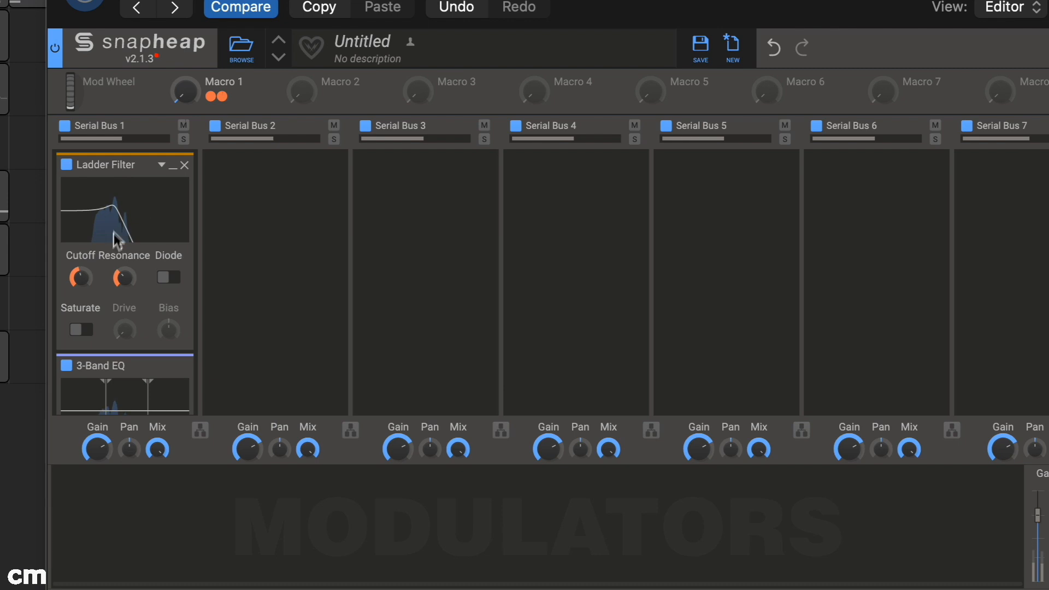
pyautogui.moveTo(120, 284); pyautogui.dragTo(120, 271)
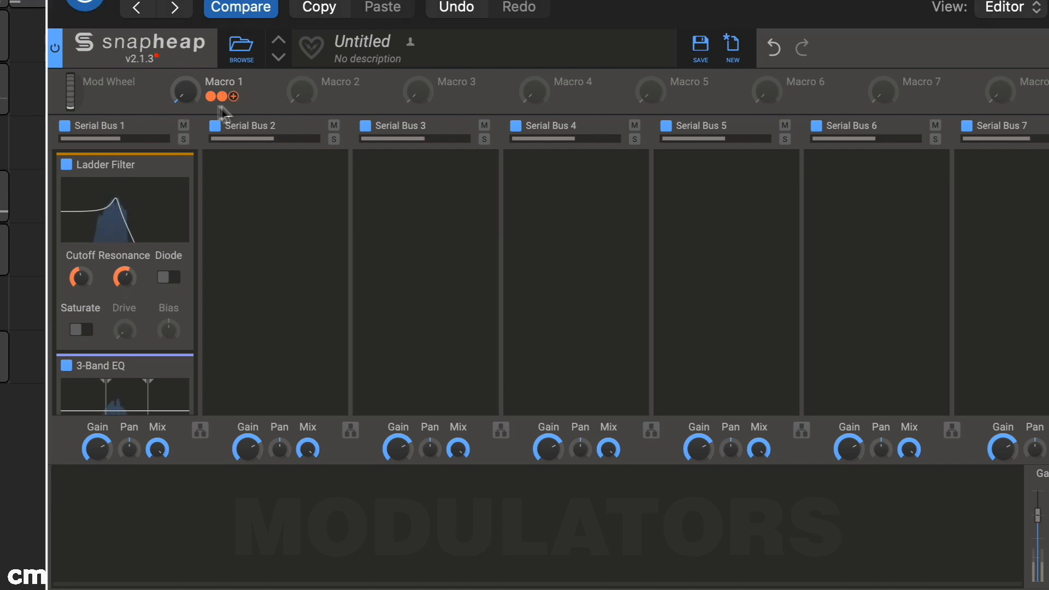
pyautogui.moveTo(194, 98); pyautogui.dragTo(195, 76)
pyautogui.moveTo(81, 279); pyautogui.dragTo(82, 295)
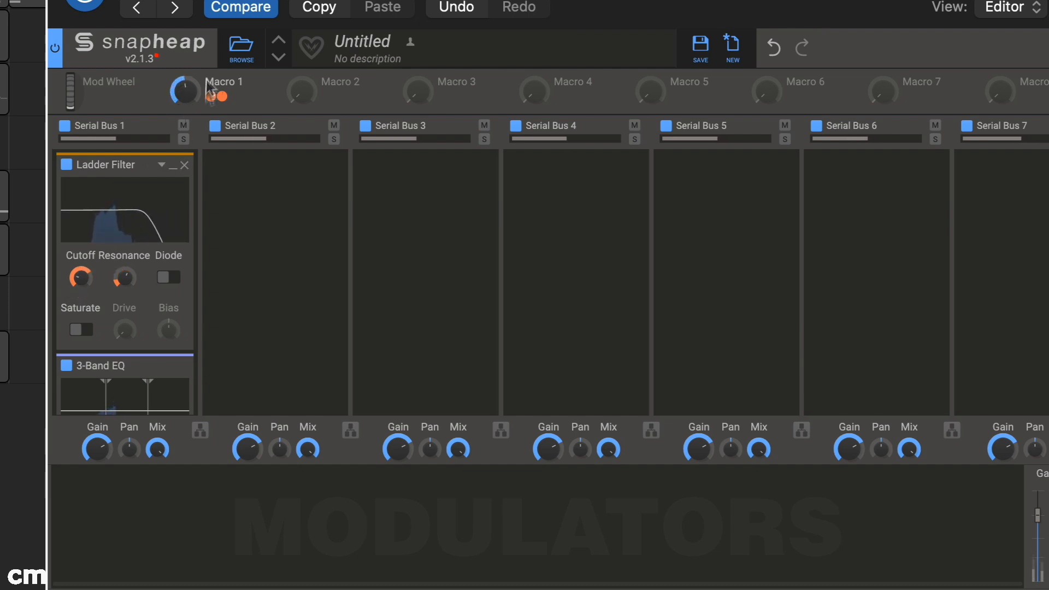